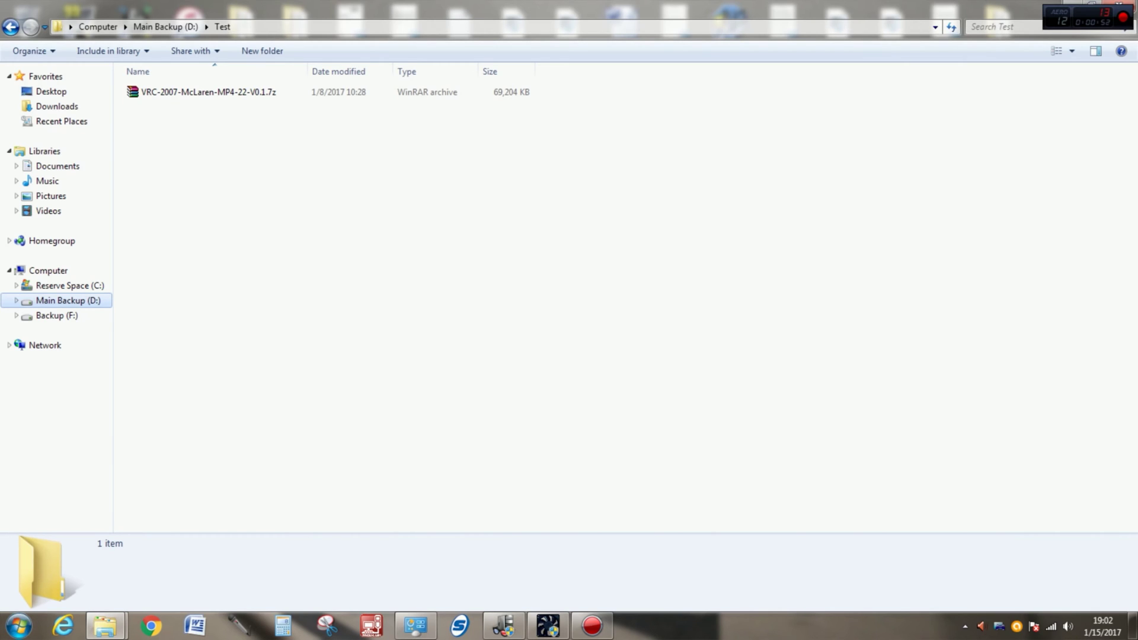
left_click(208, 92)
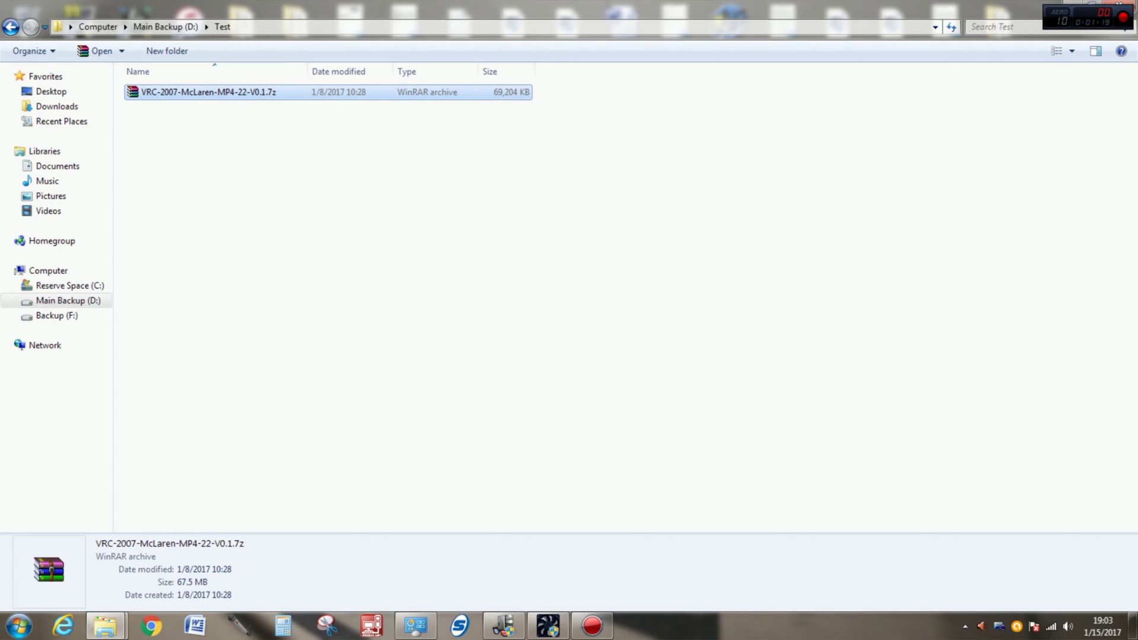
right_click(244, 92)
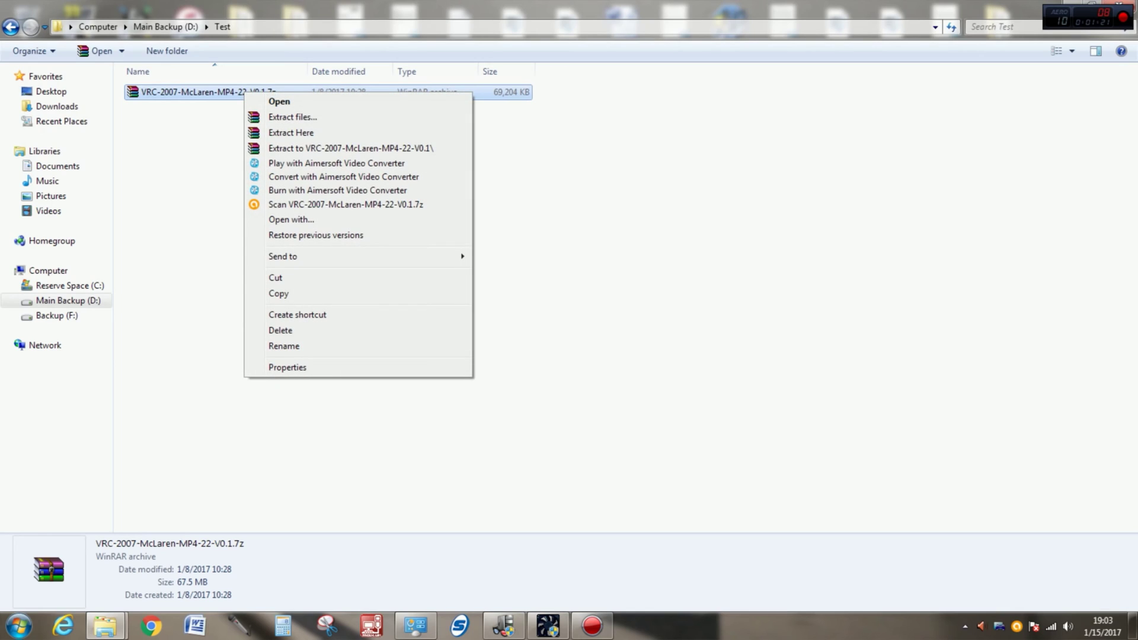
key("Down")
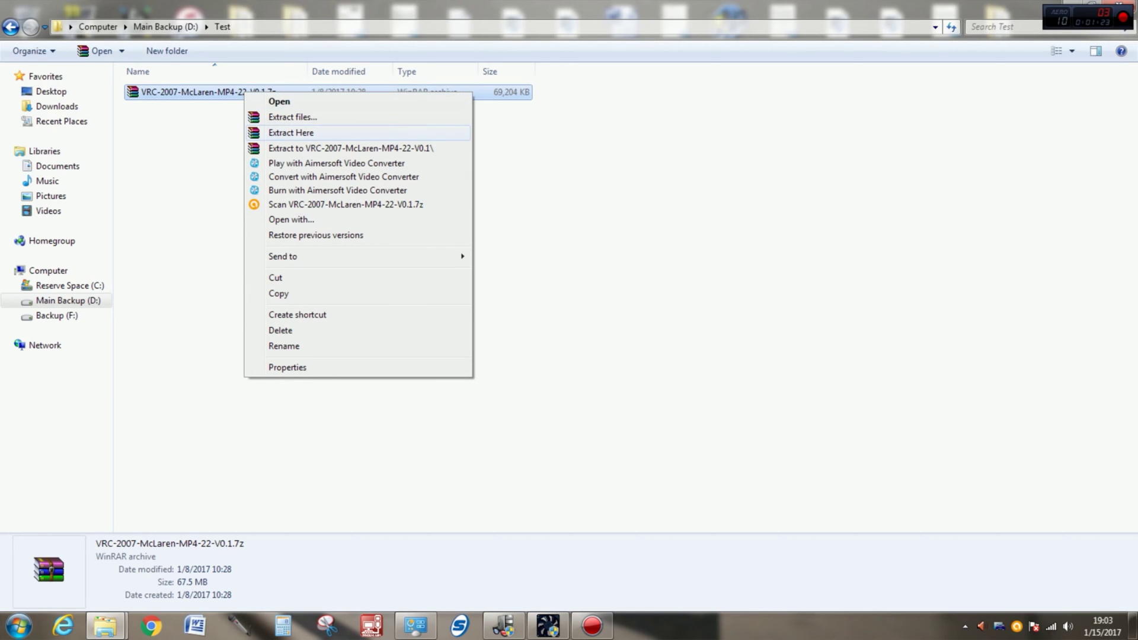
left_click(522, 178)
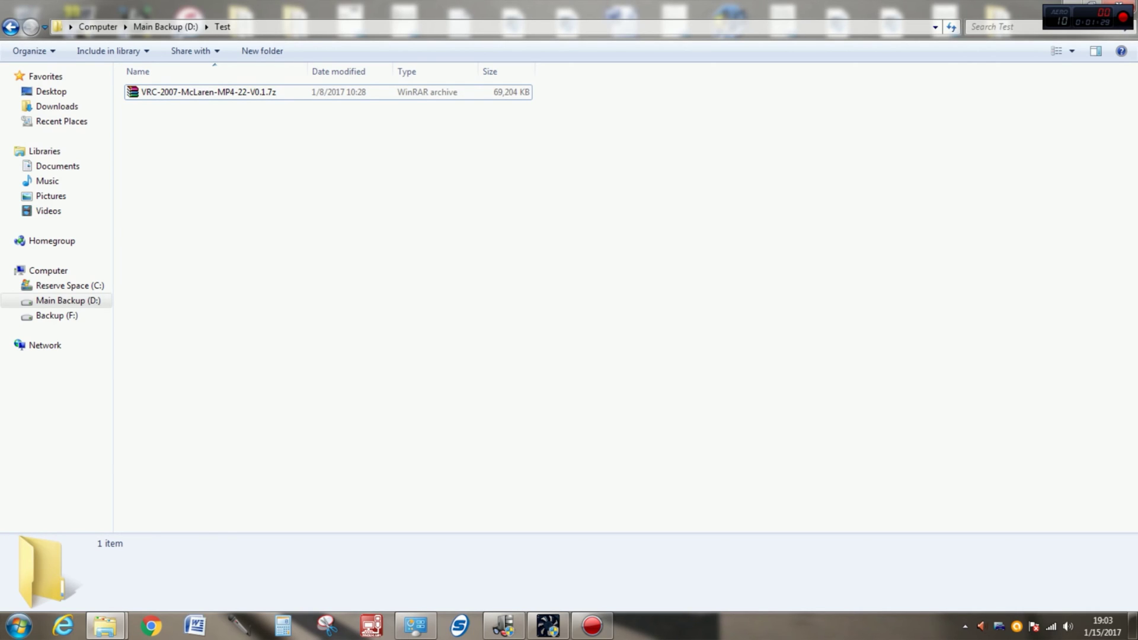
- Open the archive VRC-2007-McLaren-MP4-22-V0.1.7z in WinRAR, dismiss the license notice and maximize the window
left_click(208, 92)
left_click(208, 92)
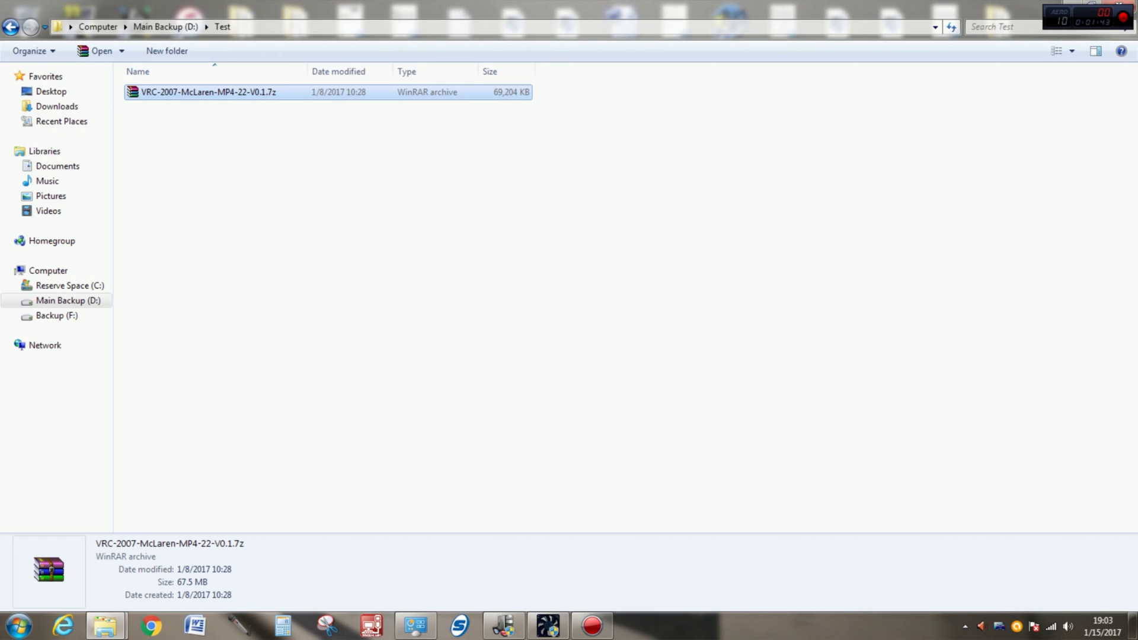
right_click(199, 94)
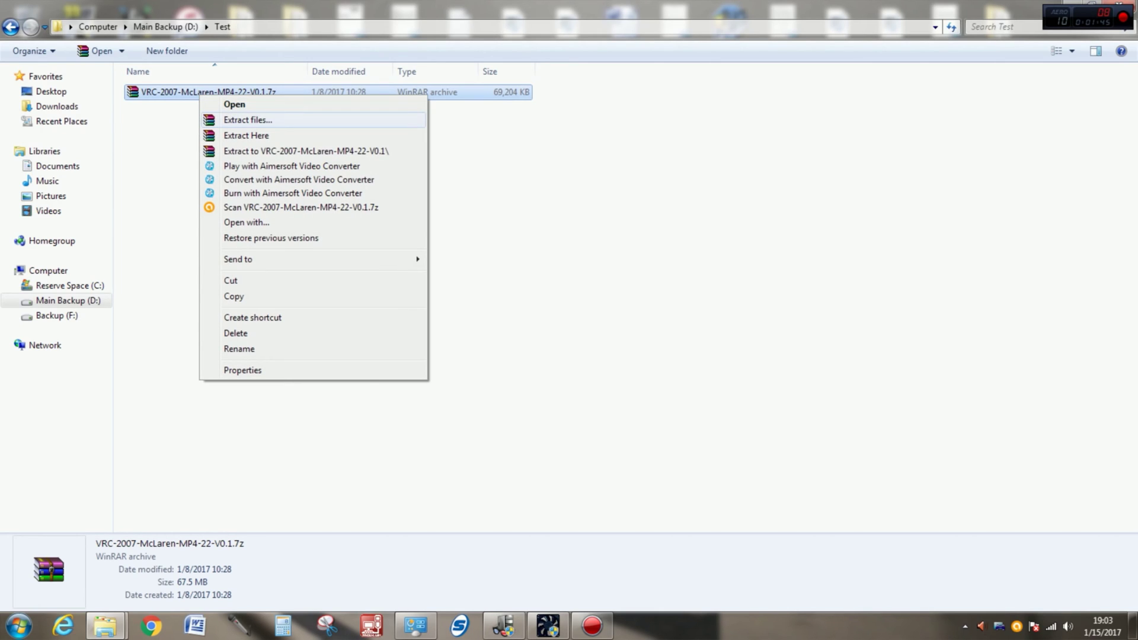
key("Return")
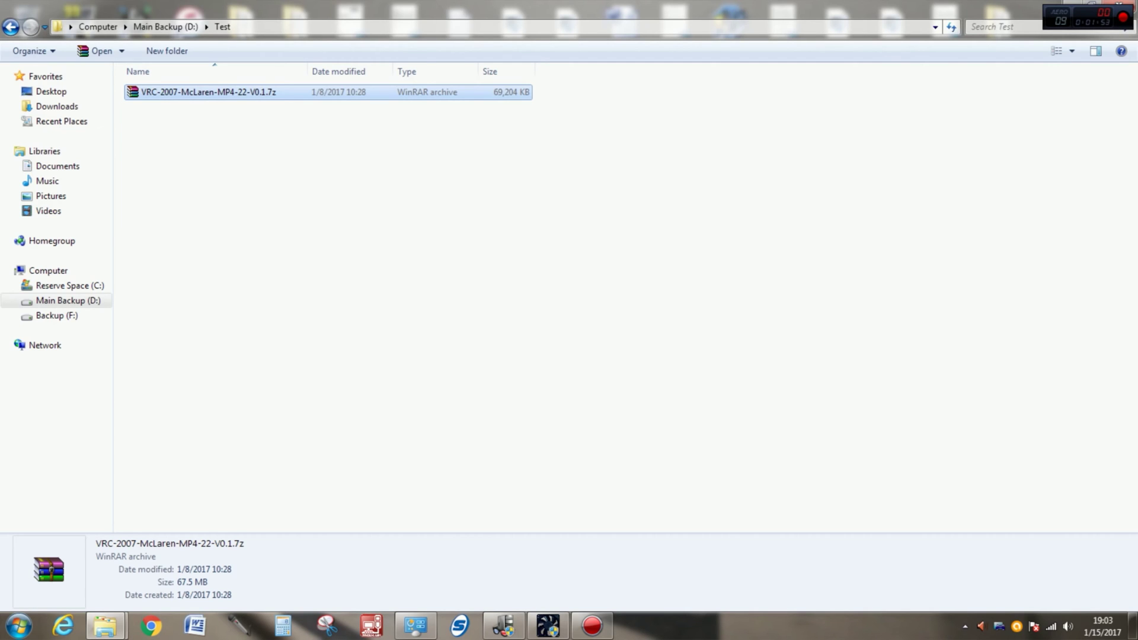
key("Return")
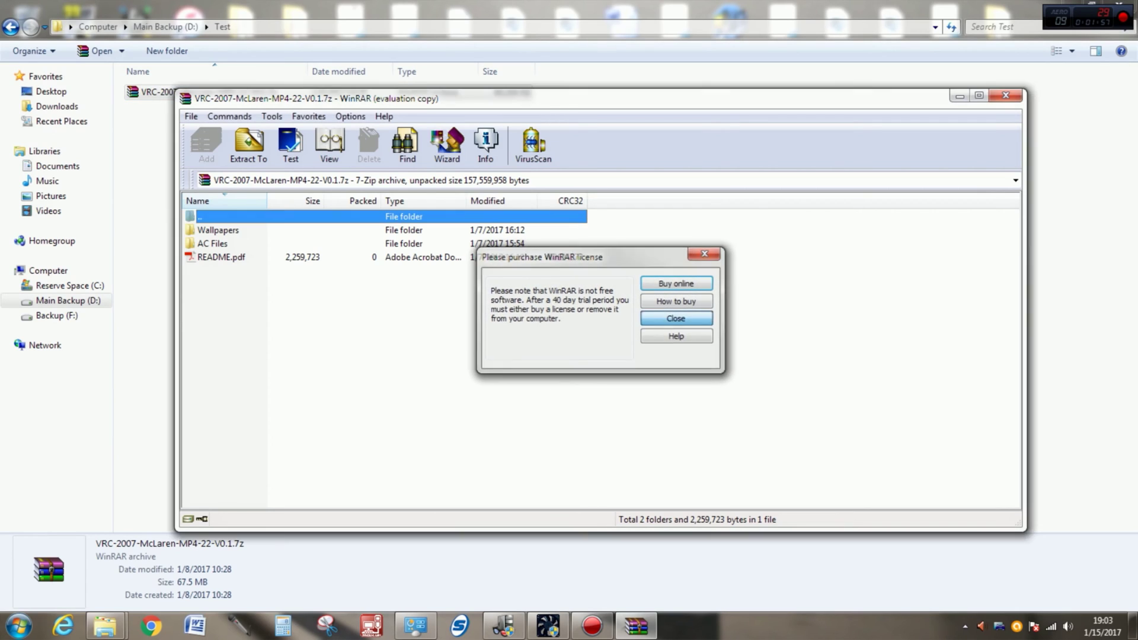
key("Return")
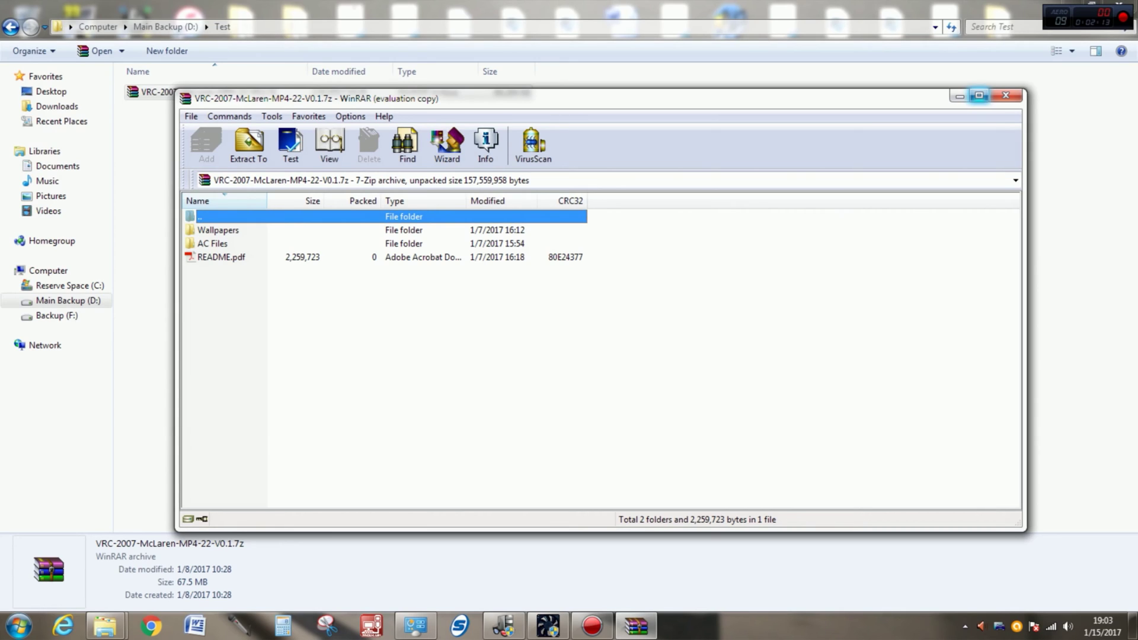
left_click(979, 96)
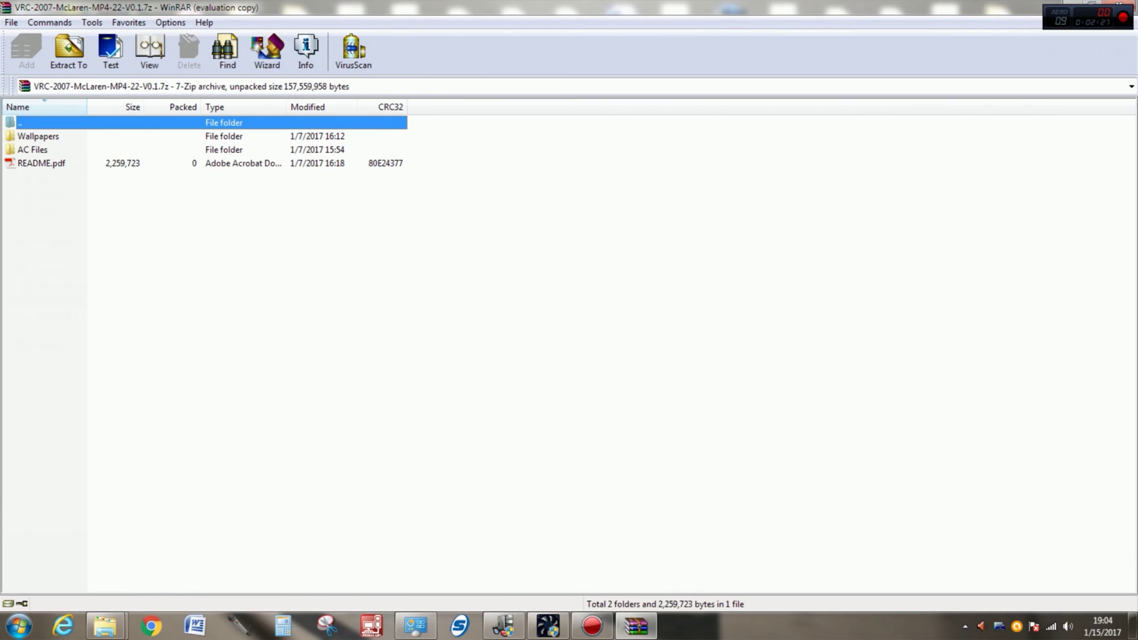
- Open the archive's AC Files folder, look inside its content subfolder and return to AC Files
left_click(32, 149)
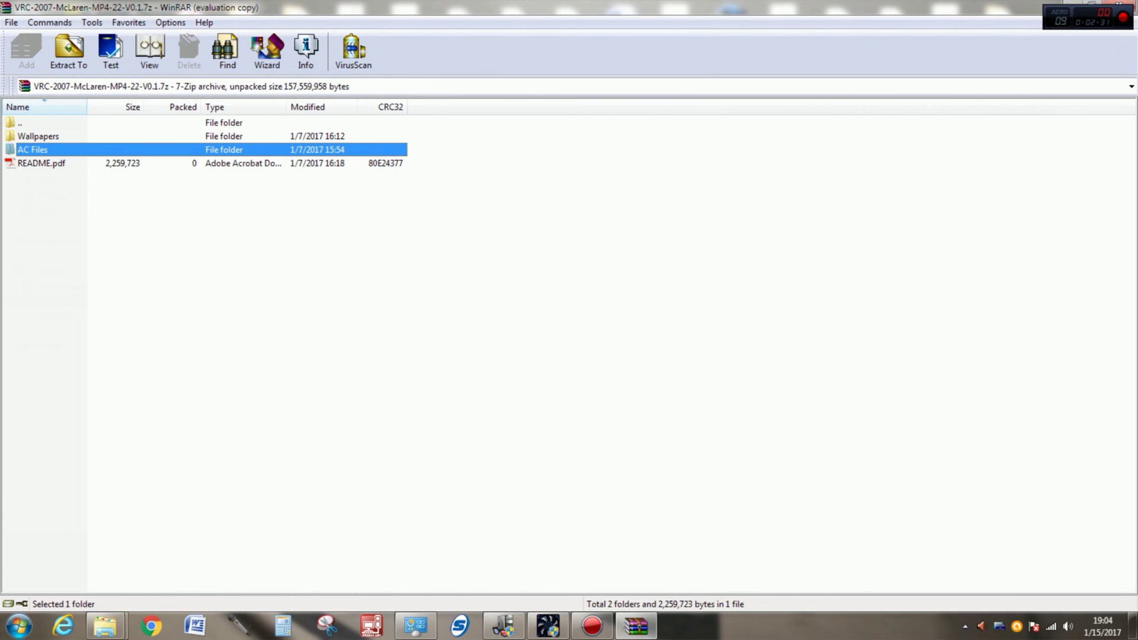
key("Return")
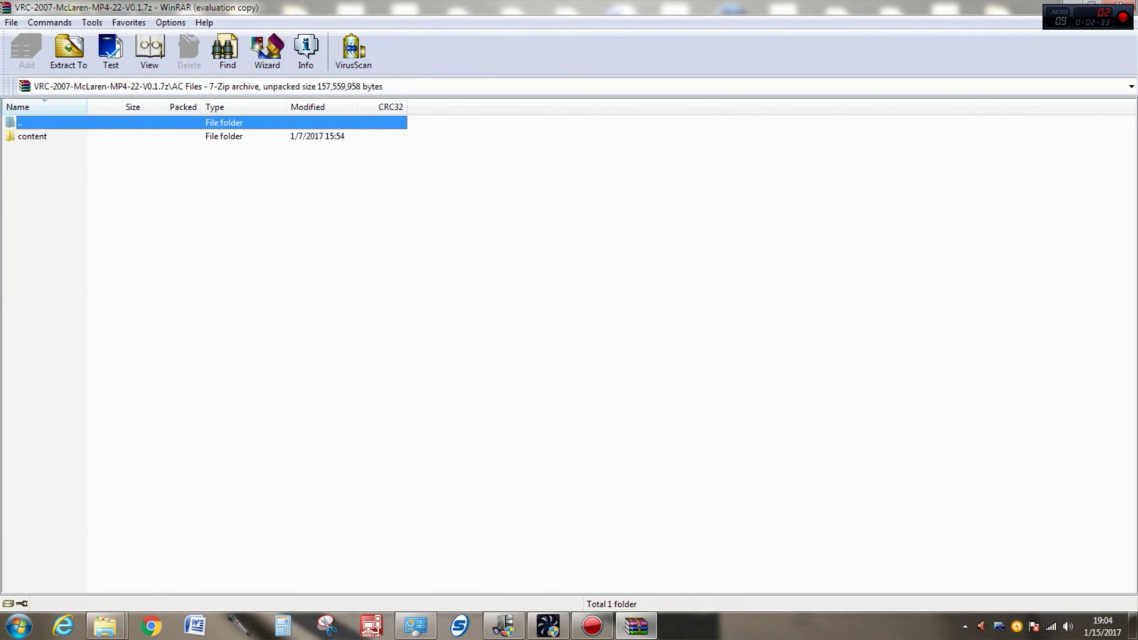
left_click(32, 136)
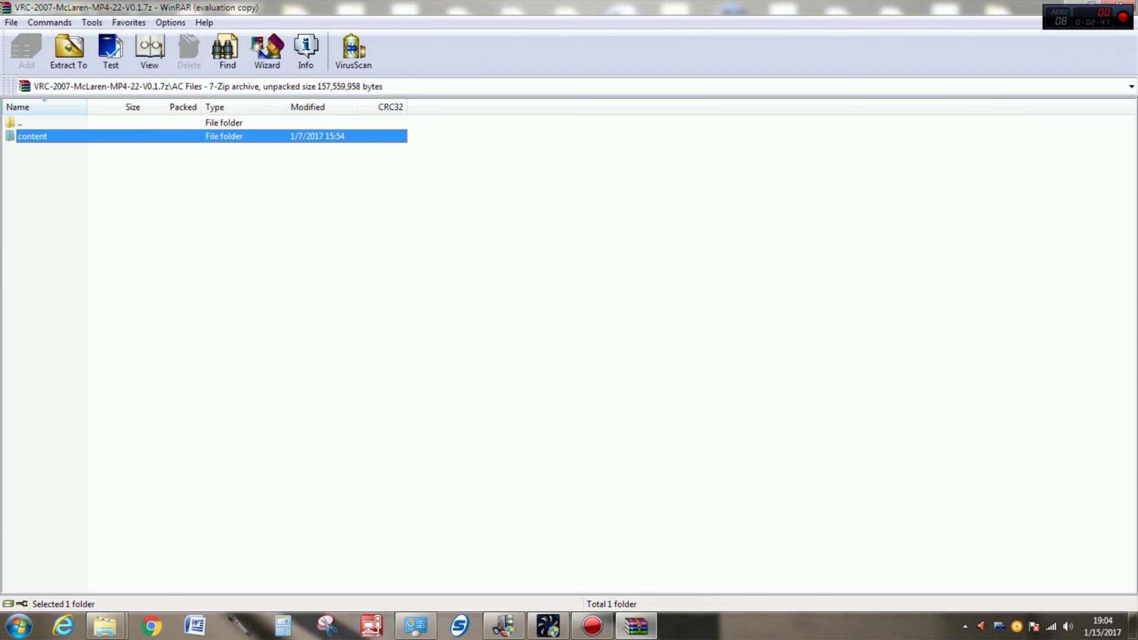
key("Return")
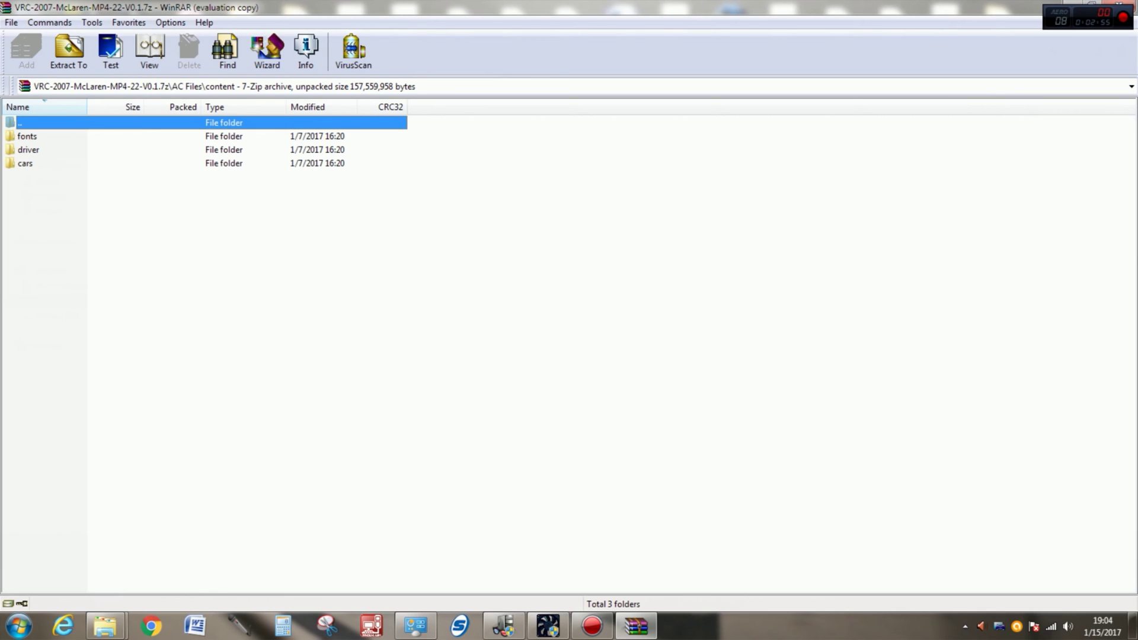
key("Return")
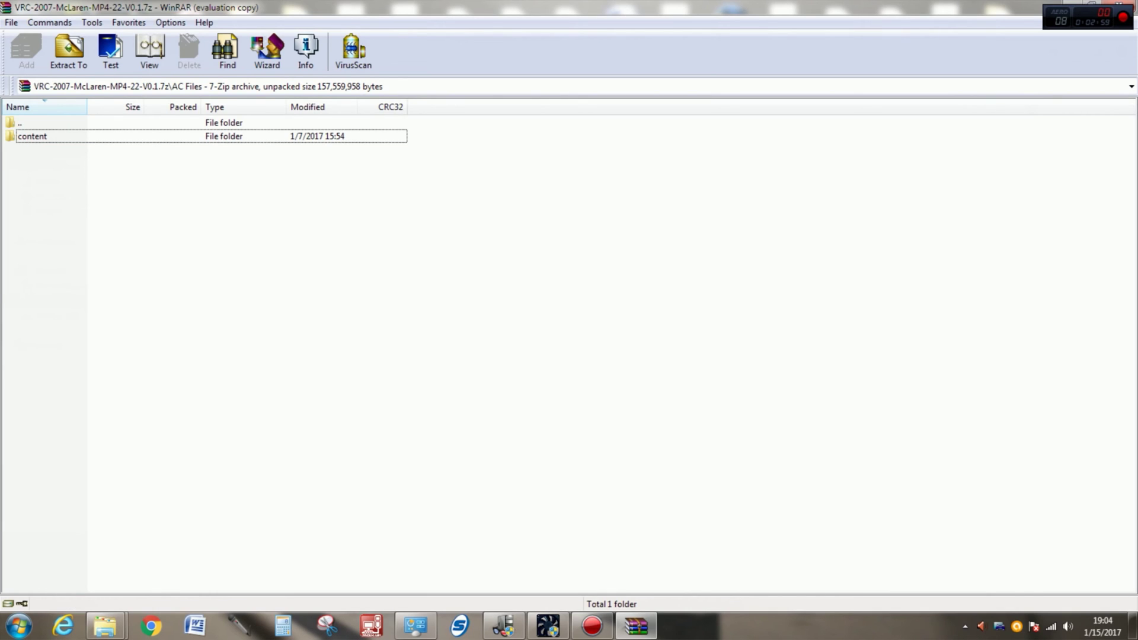
- Bring up the assettocorsa game folder over the archive window to compare its content folder with the archive's
left_click(106, 626)
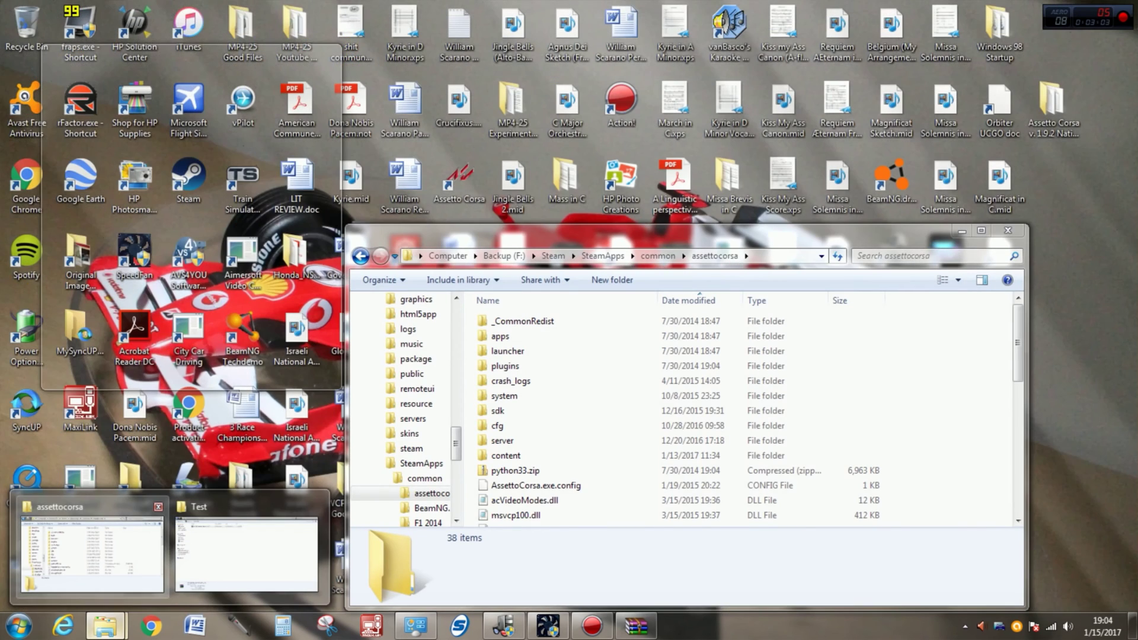
left_click(91, 554)
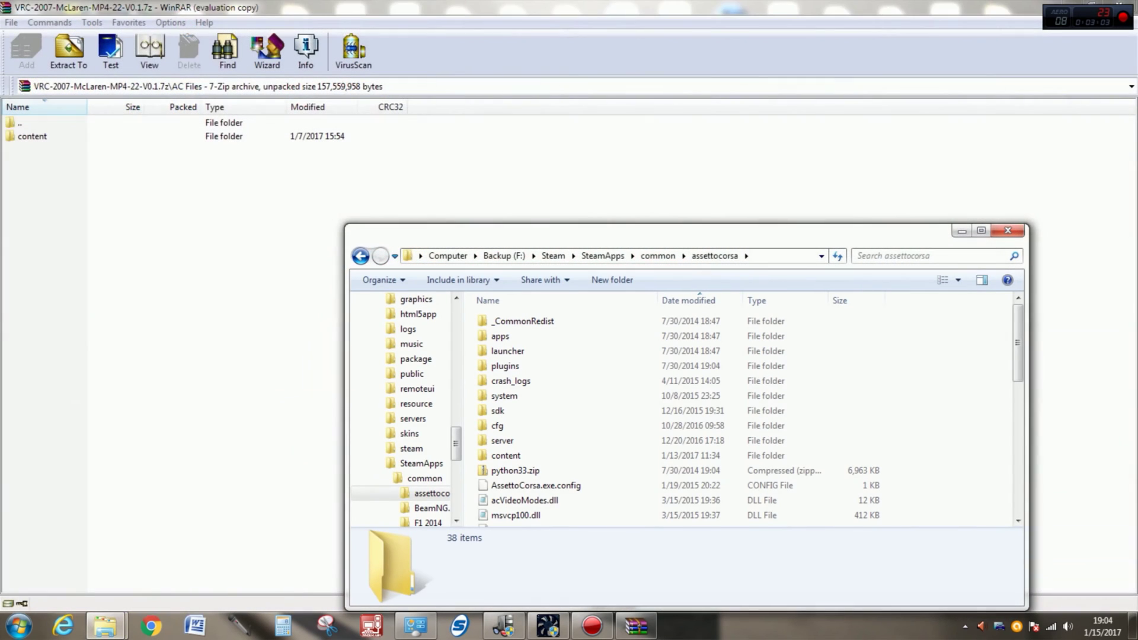
left_click_drag(635, 231, 611, 191)
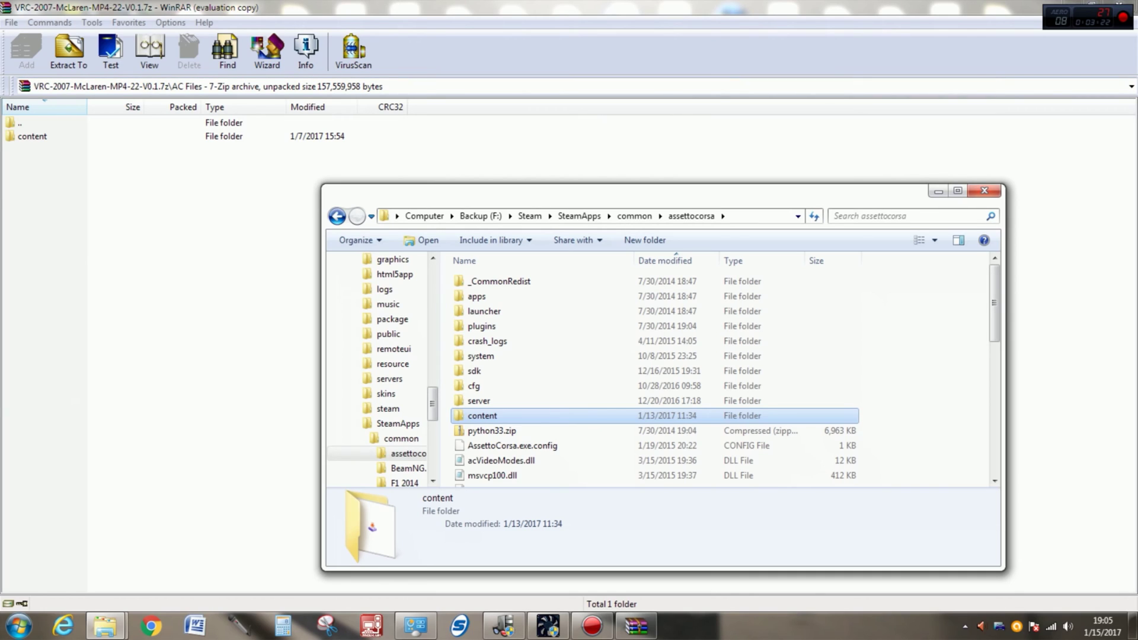
- Start extracting the archive's content folder and choose F:\Steam\SteamApps\common\assettocorsa as the destination path
left_click(32, 136)
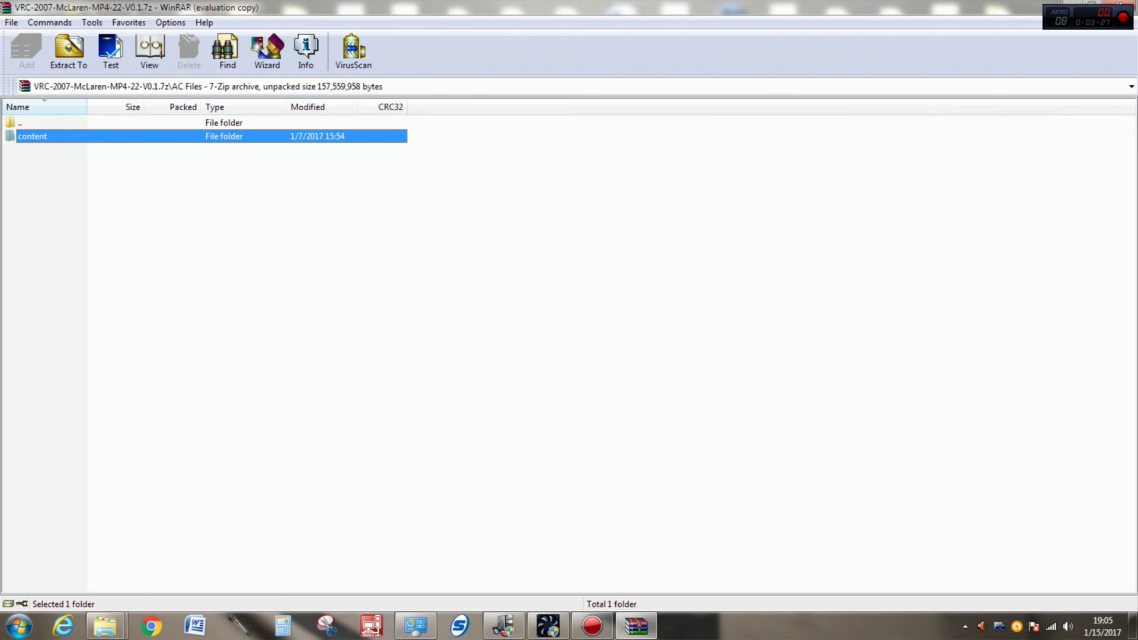
mouse_move(105, 626)
left_click(69, 50)
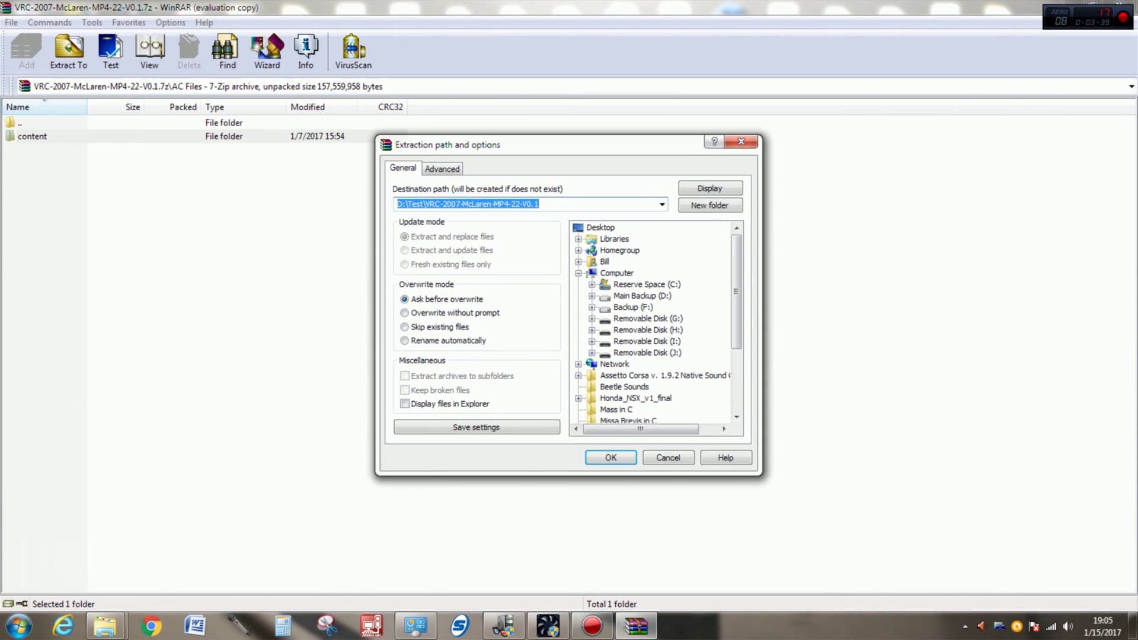
double_click(633, 307)
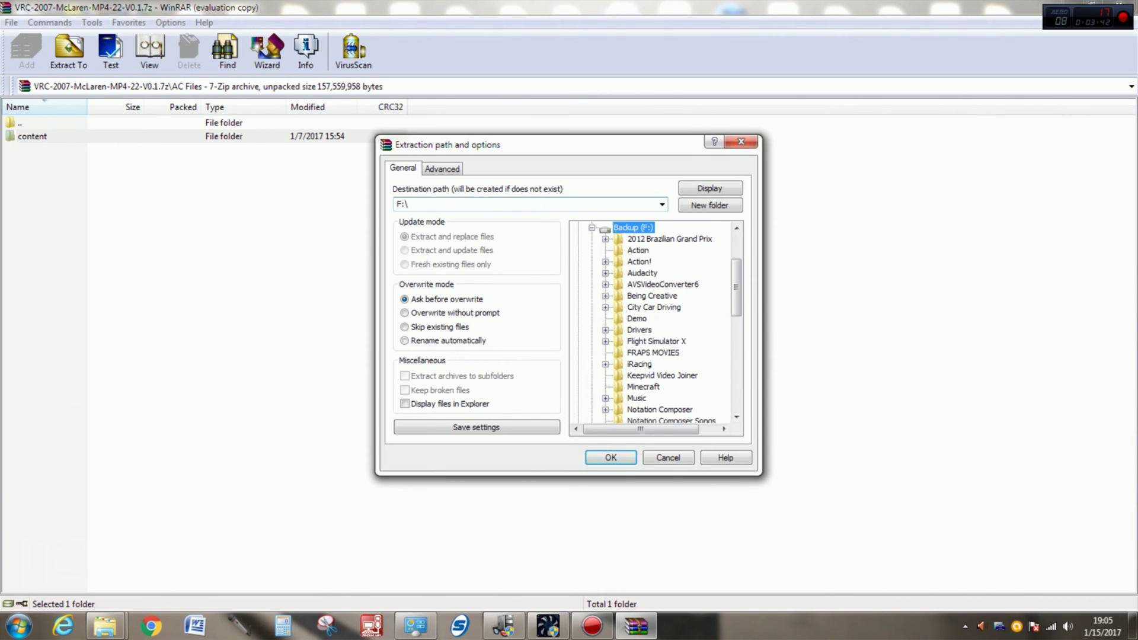
scroll(651, 322, "down", 6)
scroll(651, 322, "up", 2)
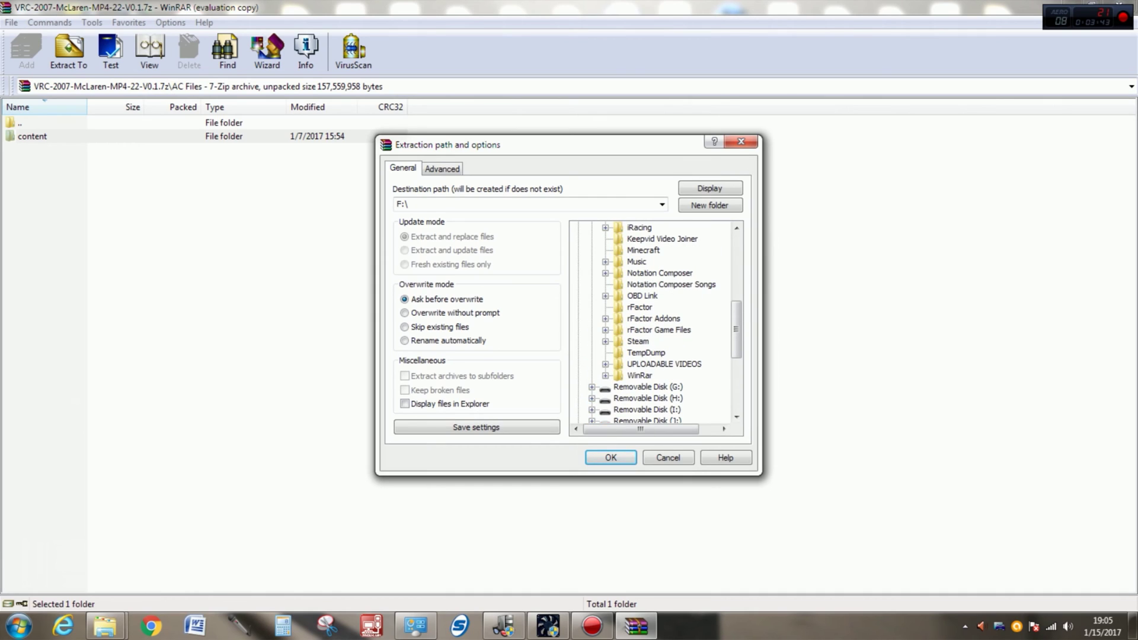
double_click(638, 342)
scroll(652, 323, "down", 3)
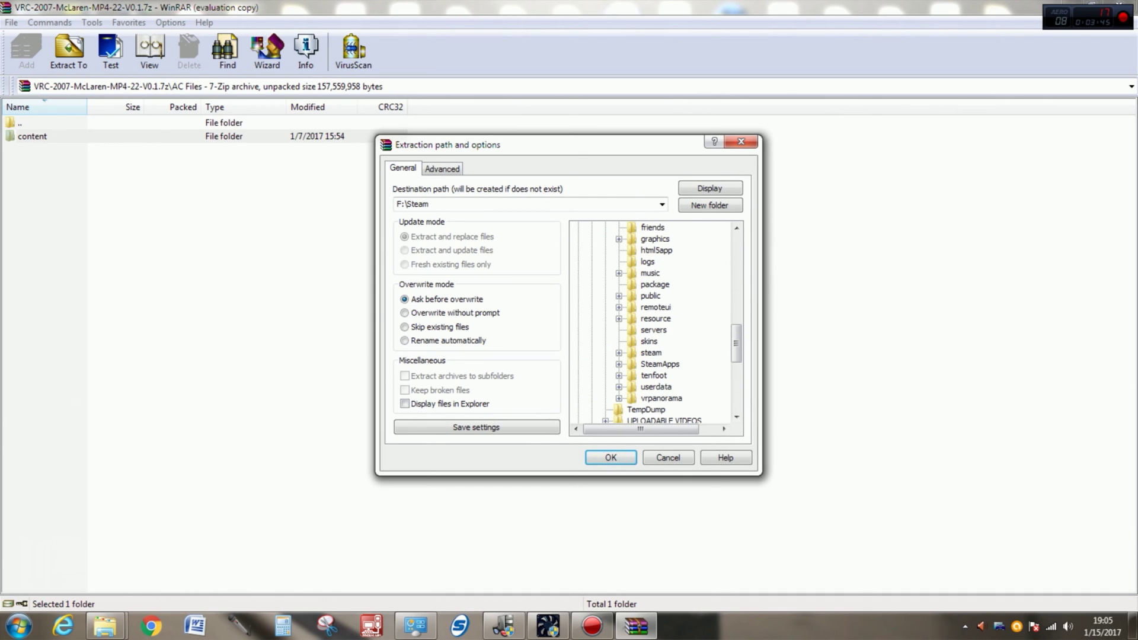
double_click(659, 364)
scroll(652, 323, "down", 1)
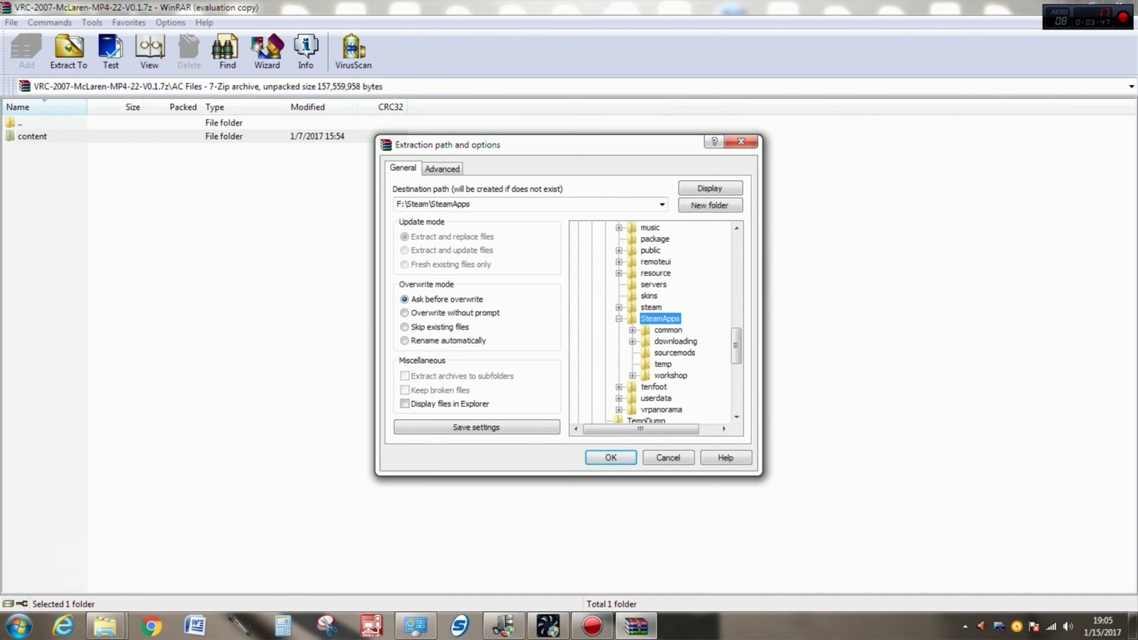
double_click(669, 329)
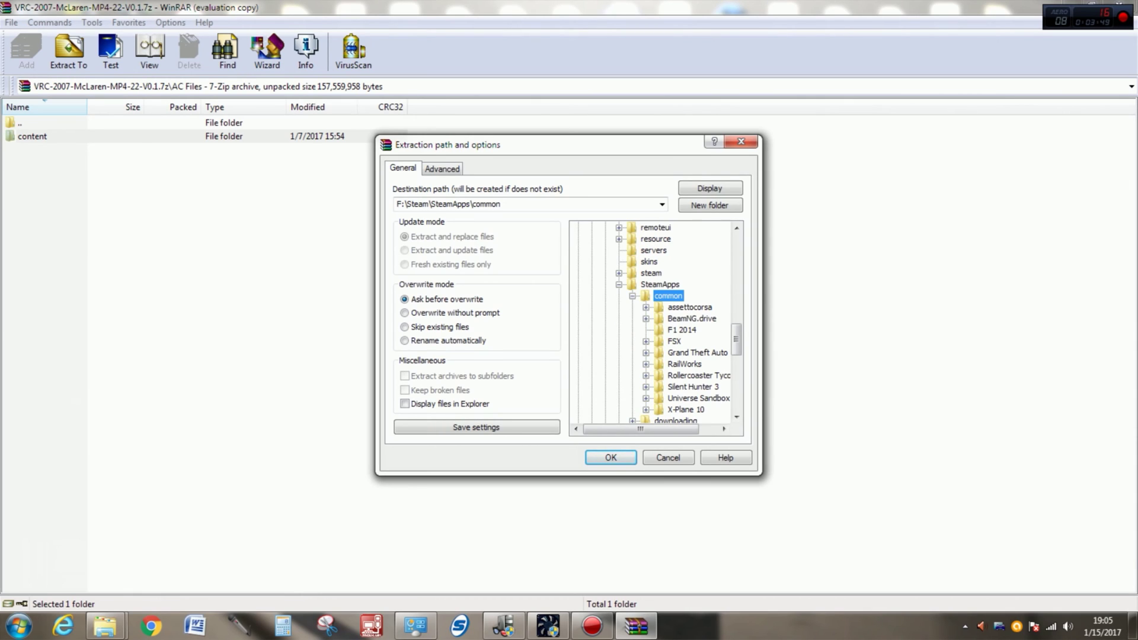
double_click(689, 307)
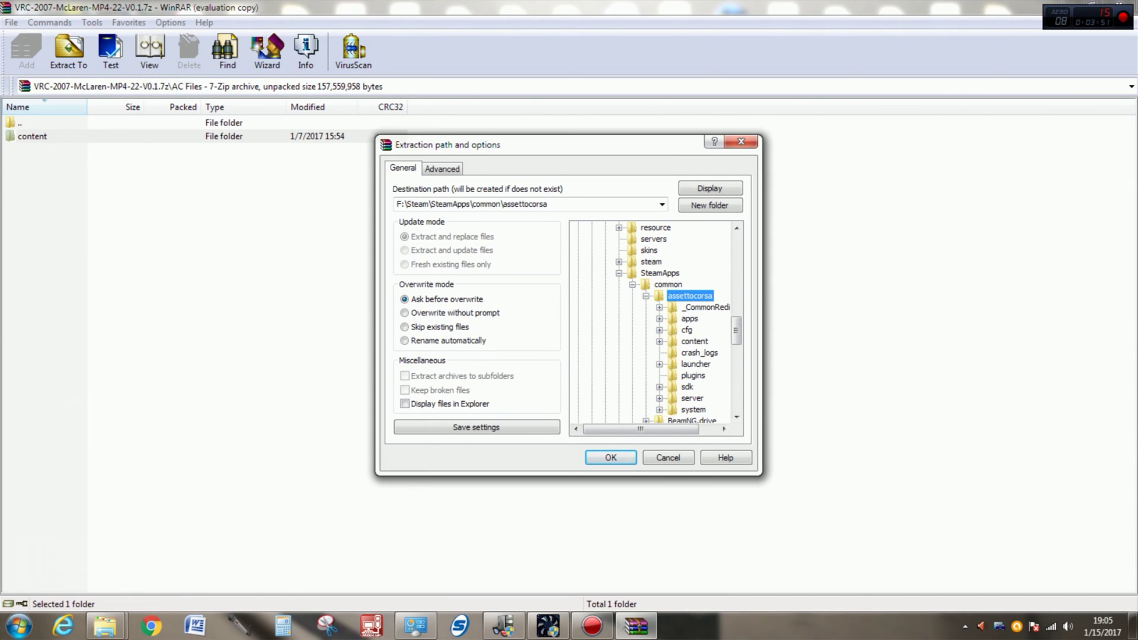
scroll(690, 307, "down", 1)
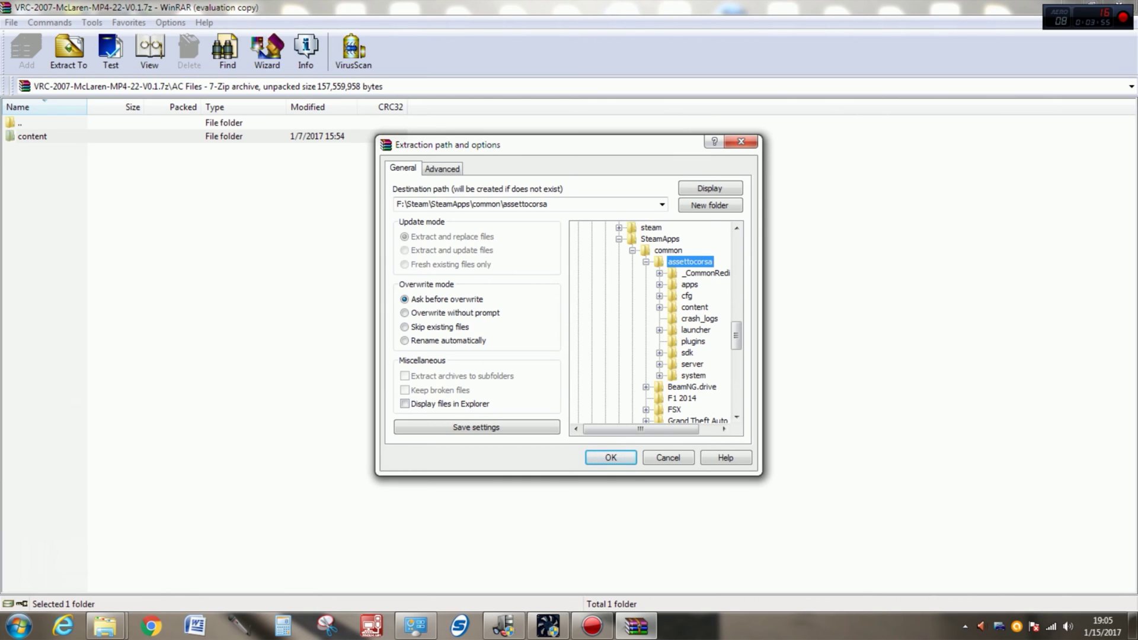
- Try the content folder inside assettocorsa as the extraction destination, and leave the extraction options without extracting
left_click(472, 204)
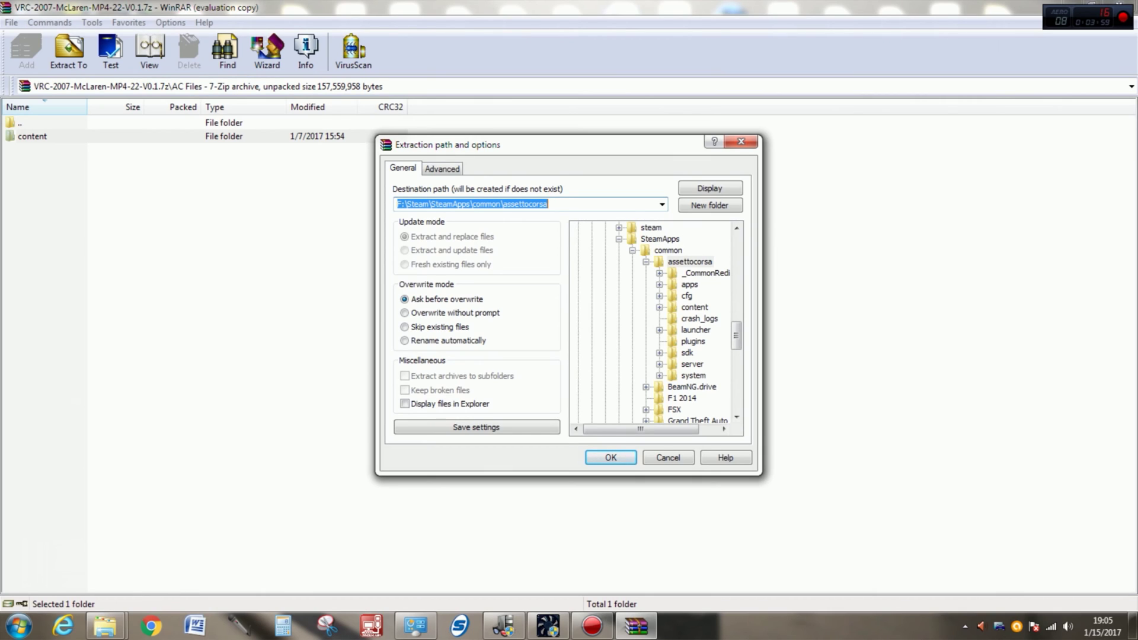
left_click(548, 204)
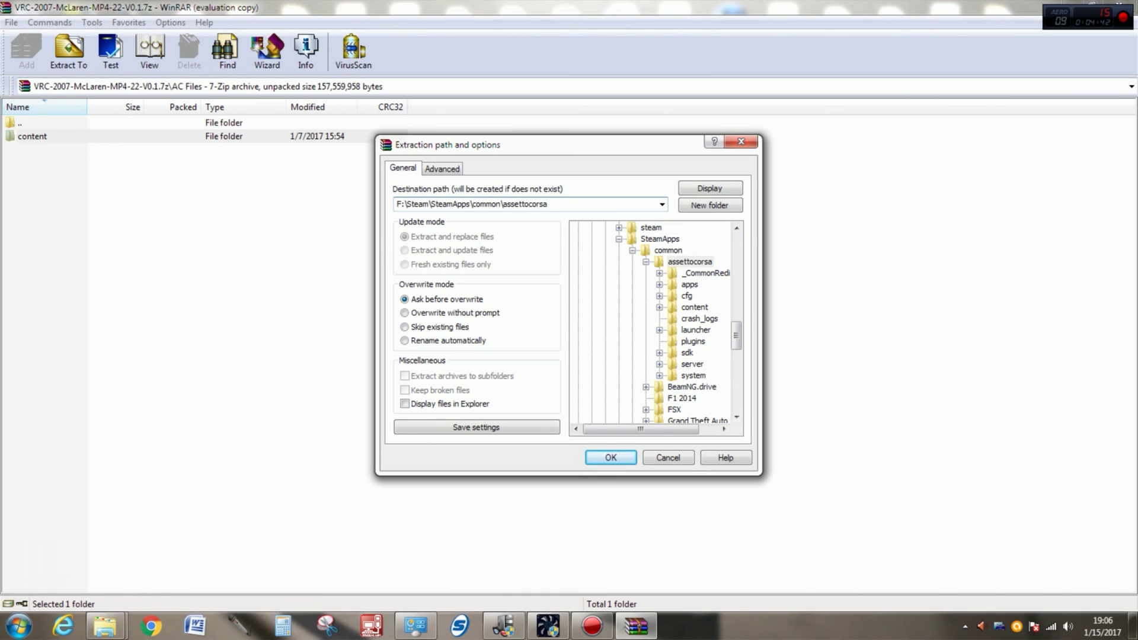
left_click(694, 307)
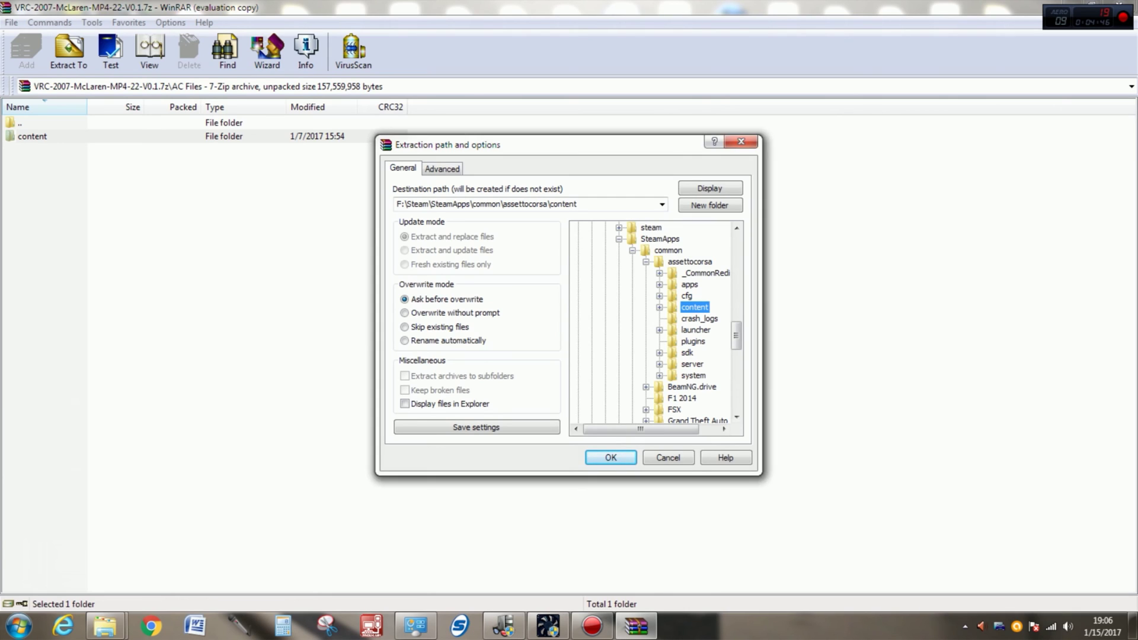
key("Return")
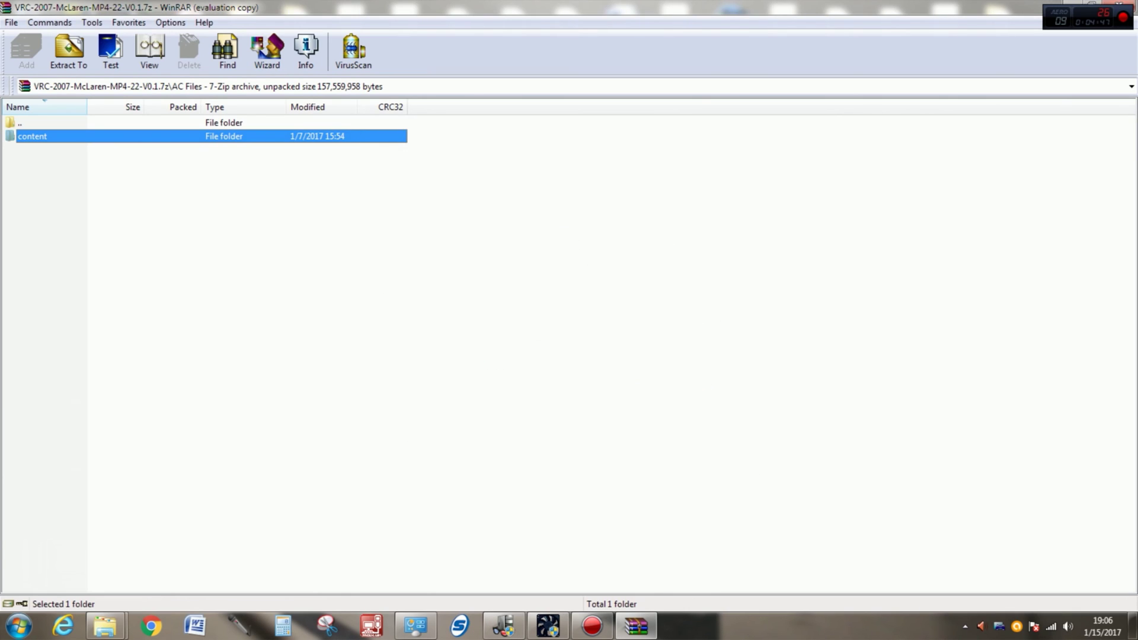
- Open the archive's content folder and check the extraction options for its fonts, driver and cars folders, closing them without extracting
key("Return")
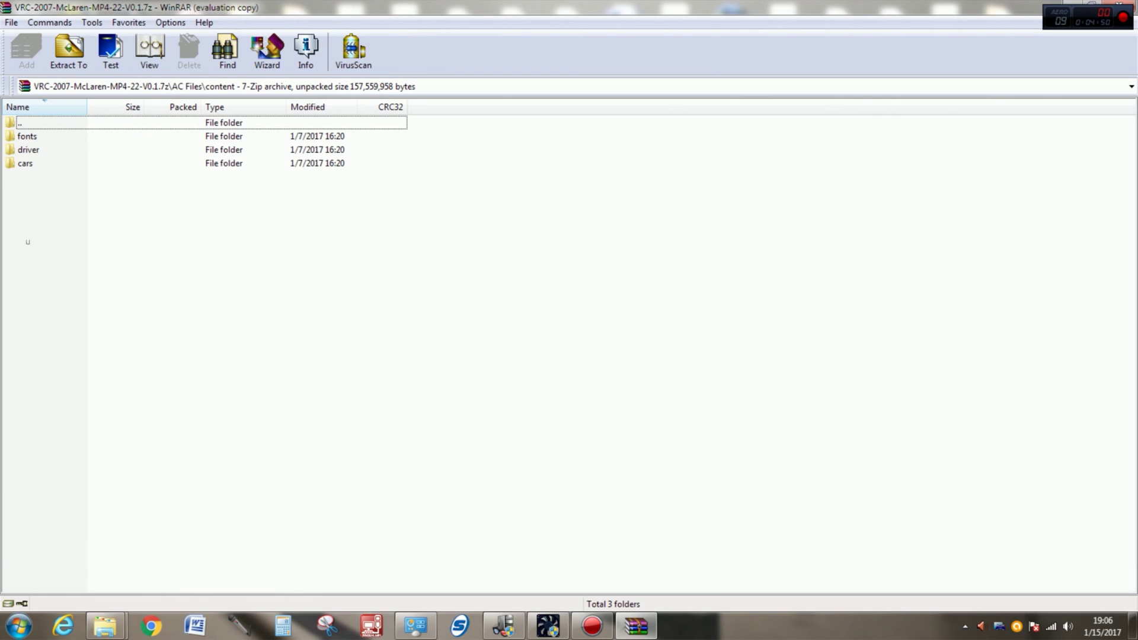
left_click_drag(26, 242, 48, 133)
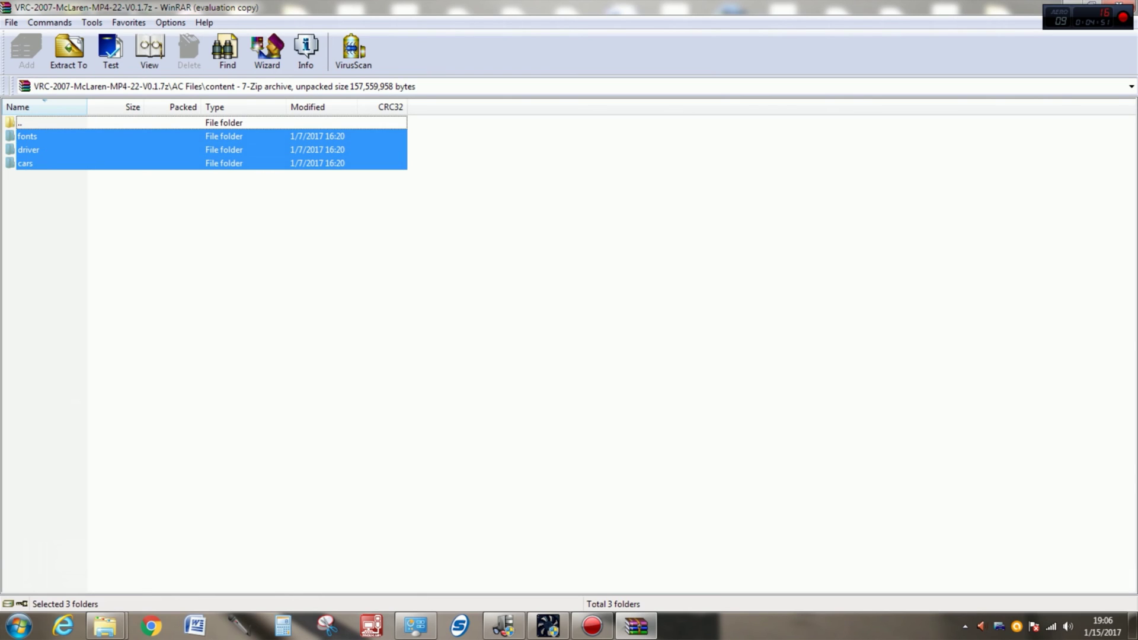
left_click(68, 51)
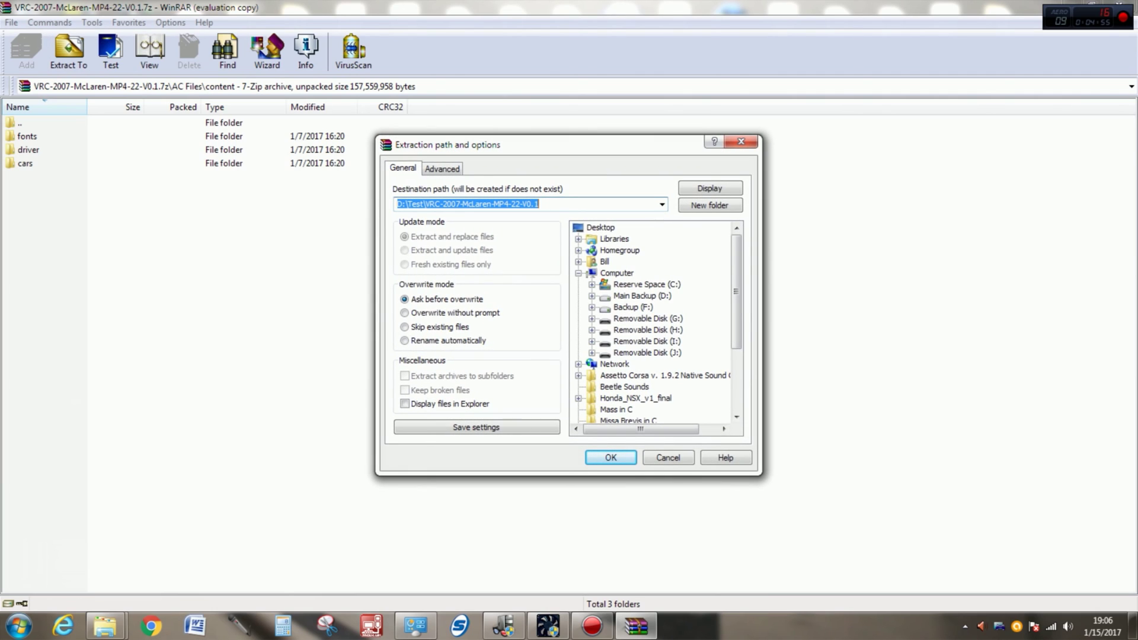
left_click(741, 142)
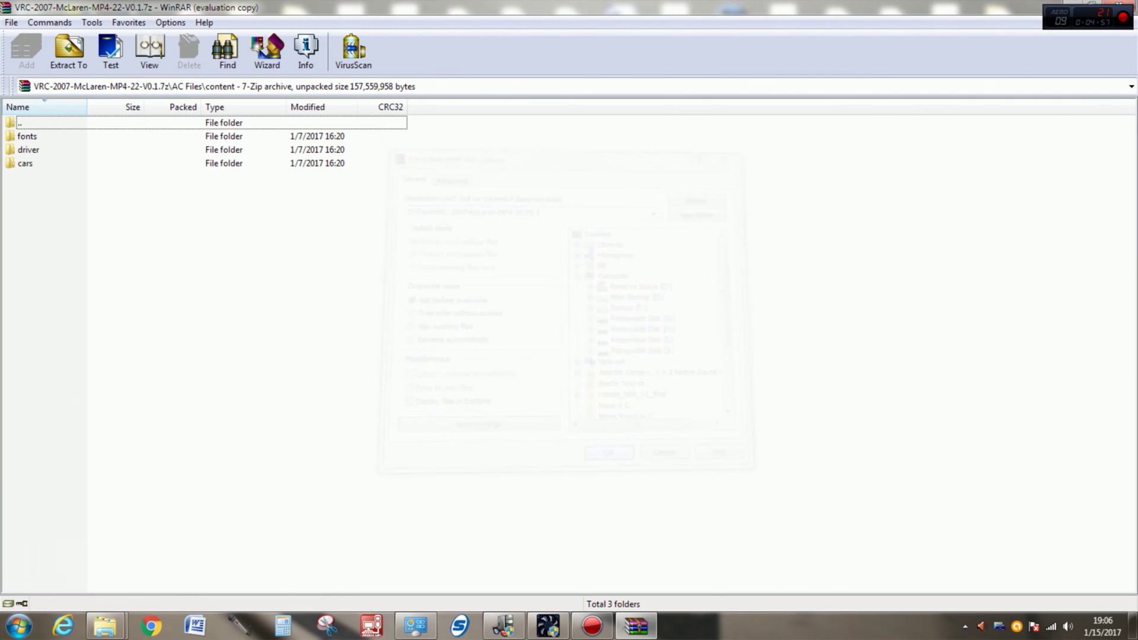
- Return to the archive's AC Files folder, set the content folder's extraction destination to F:\Steam\SteamApps\common\assettocorsa, and close the extraction options without extracting
double_click(45, 122)
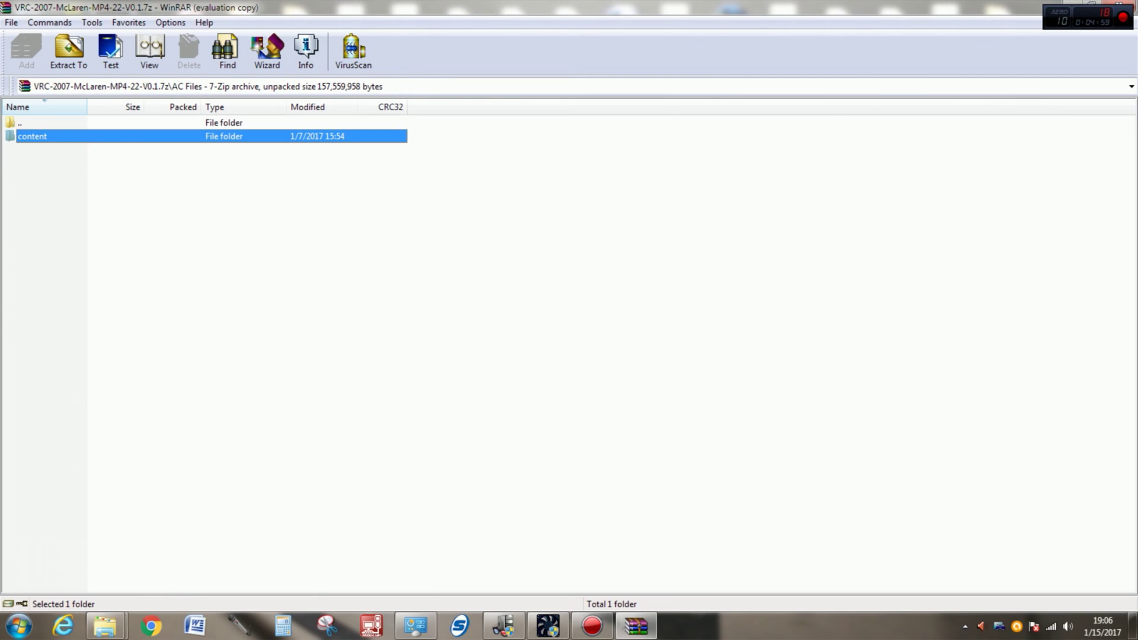
left_click(68, 50)
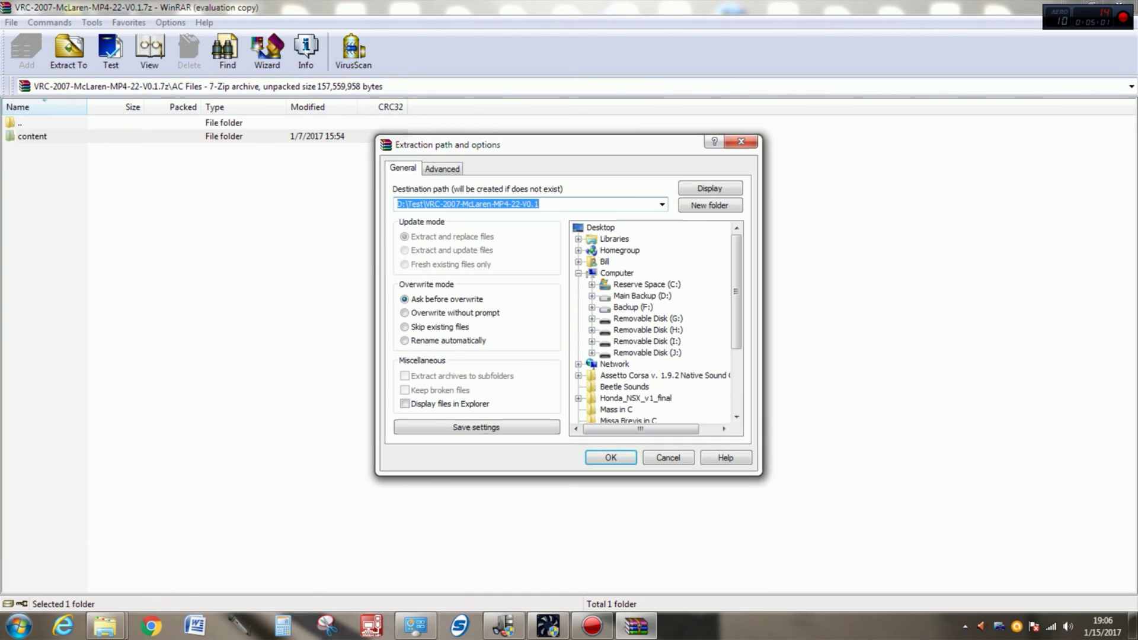
left_click(633, 307)
scroll(652, 376, "down", 6)
scroll(652, 375, "up", 2)
left_click(605, 342)
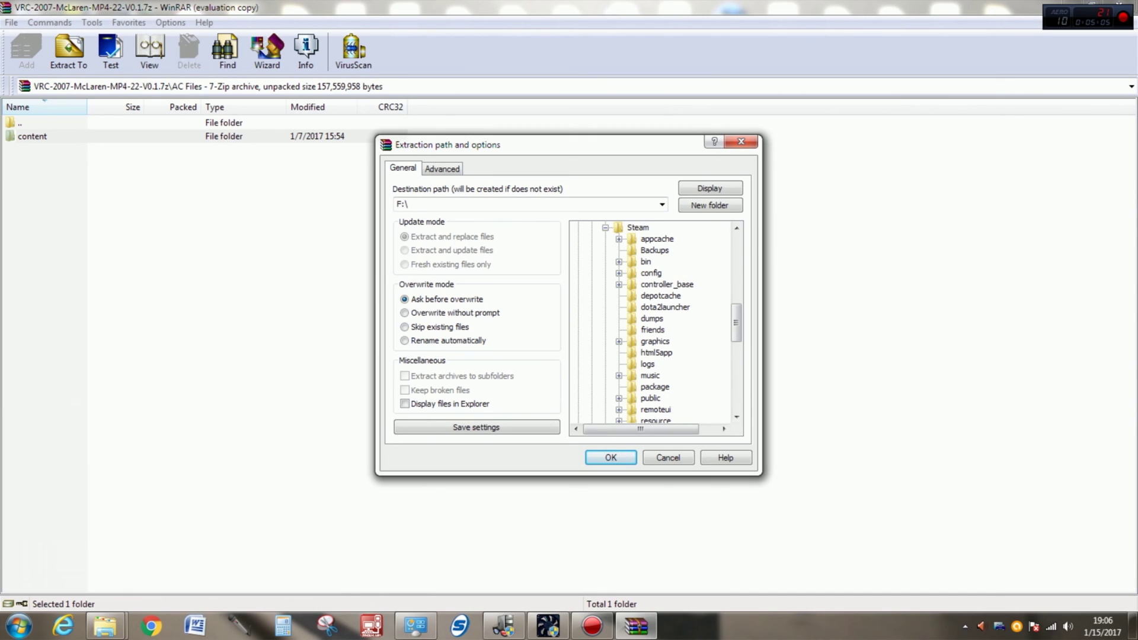
scroll(653, 323, "down", 4)
left_click(619, 330)
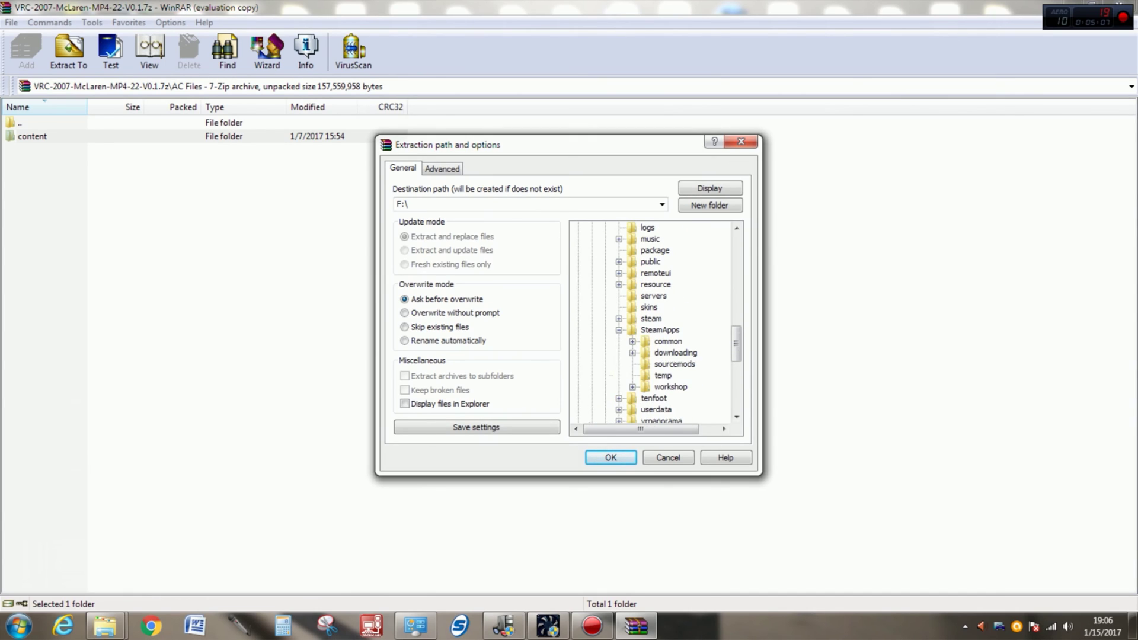
left_click(633, 341)
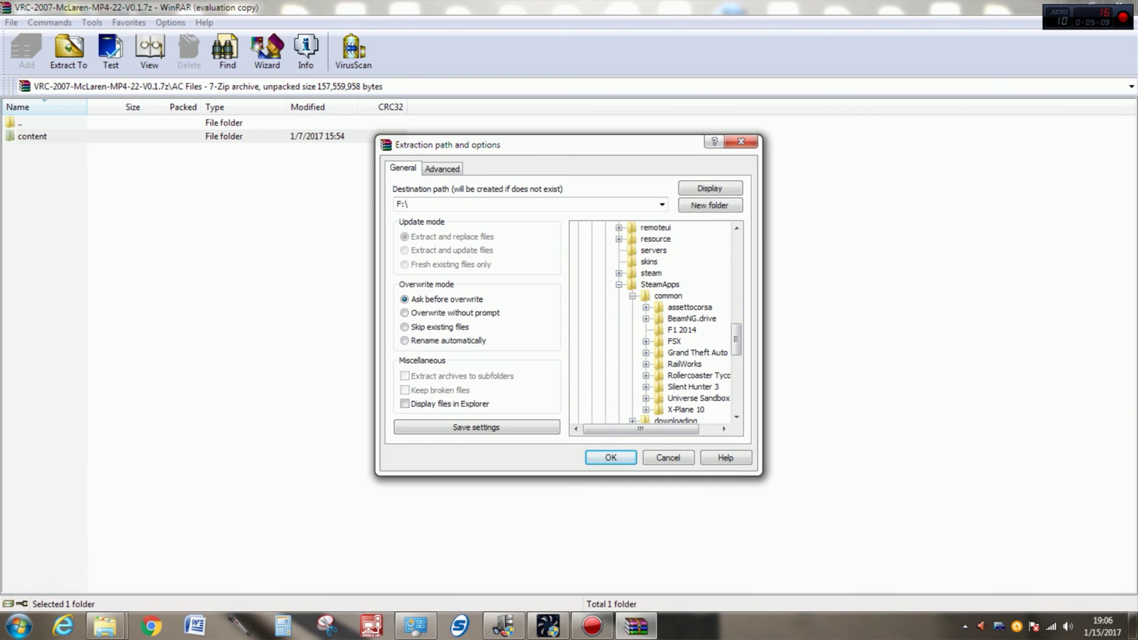
left_click(647, 307)
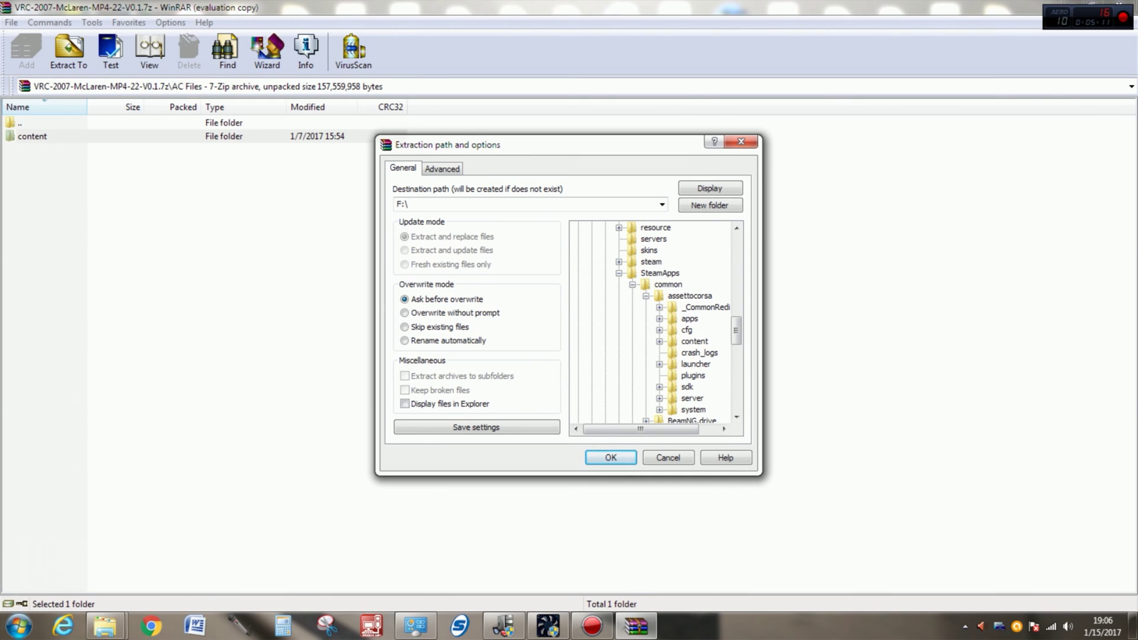
left_click(689, 296)
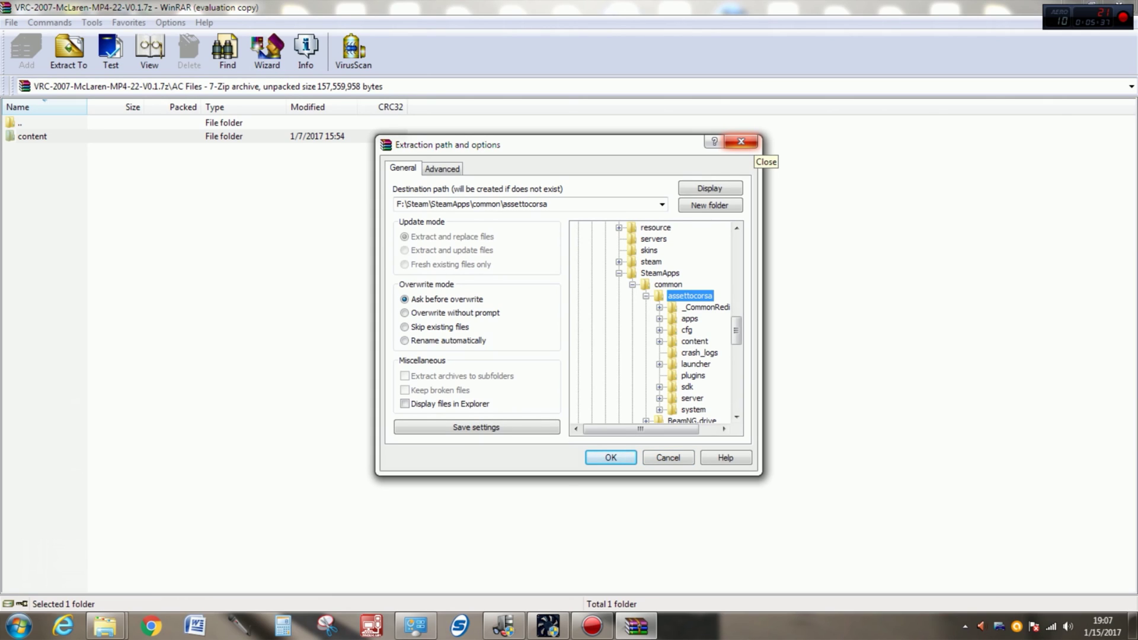
left_click(741, 141)
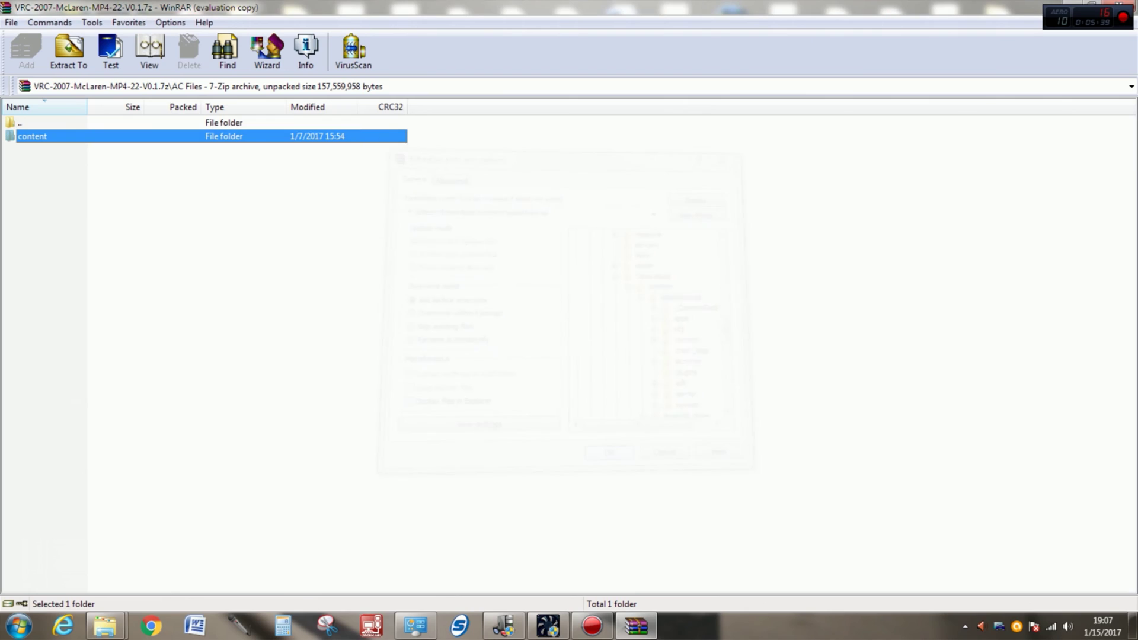